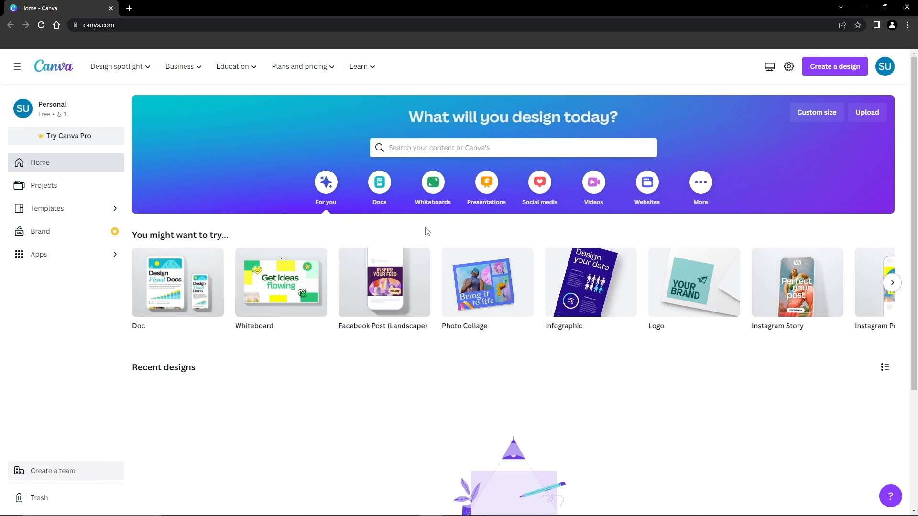
- Browse the social media designs for Instagram and open the full collection of Instagram post templates
{"action": "left_click", "coordinate": [540, 185]}
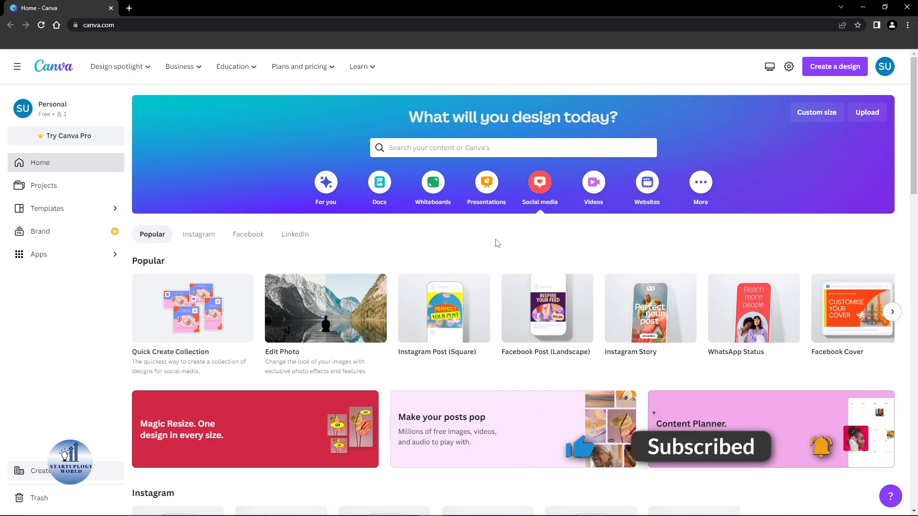
{"action": "left_click", "coordinate": [893, 317]}
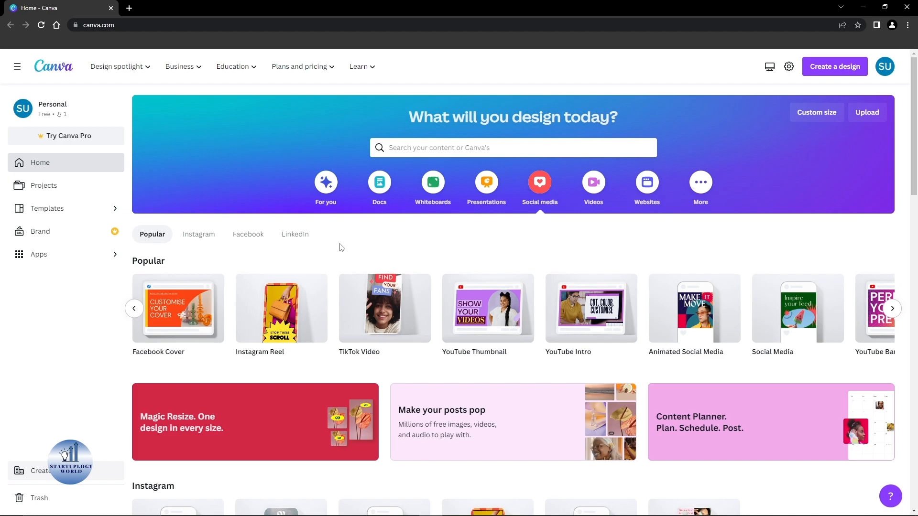
{"action": "left_click", "coordinate": [134, 308]}
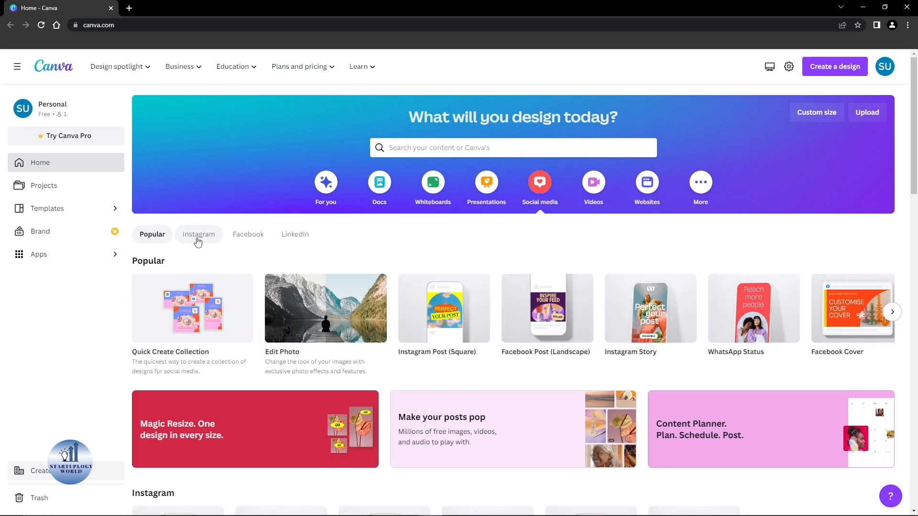
{"action": "left_click", "coordinate": [198, 239]}
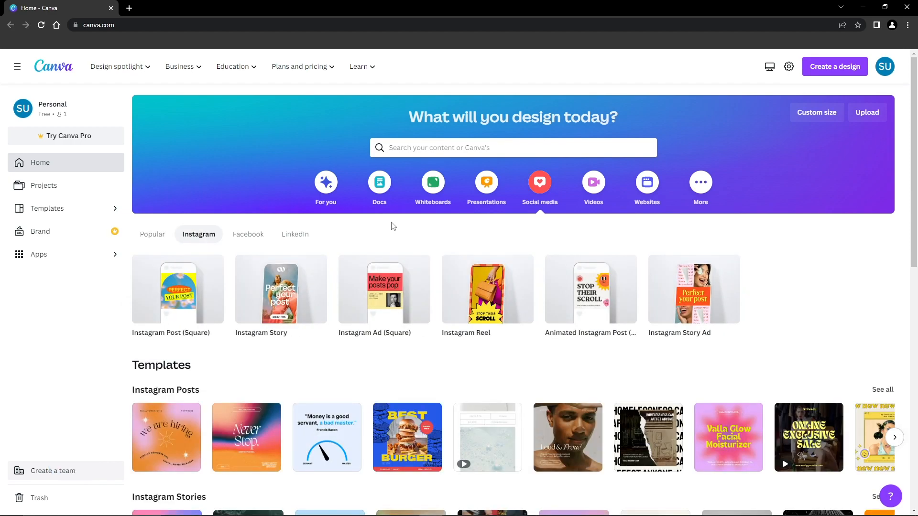
{"action": "left_click_drag", "start_coordinate": [914, 160], "coordinate": [916, 239]}
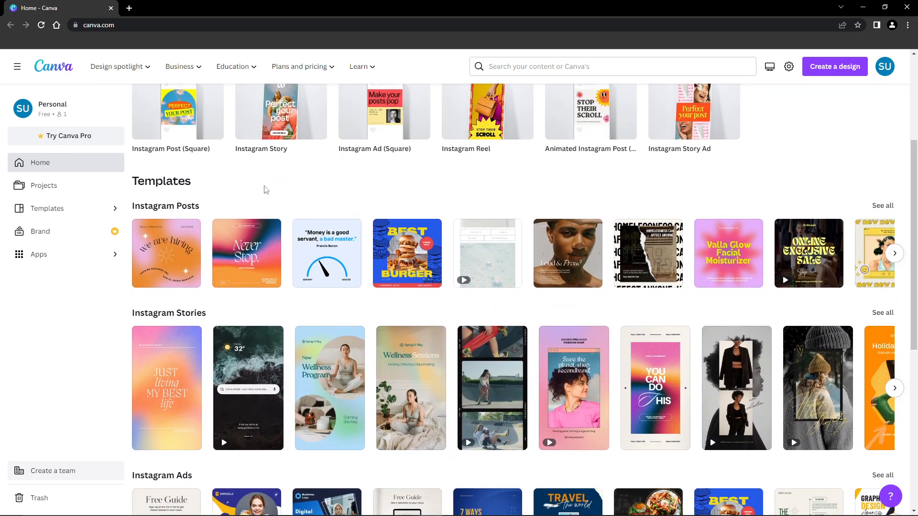
{"action": "left_click", "coordinate": [172, 209]}
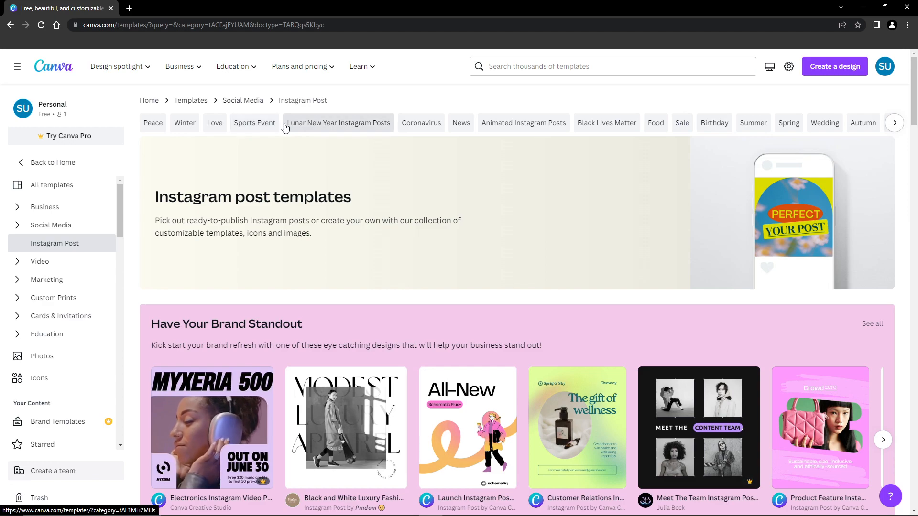
- Find the Black Basketball Match Instagram Post template in the Sports Event category and open it for customizing
{"action": "left_click", "coordinate": [261, 125]}
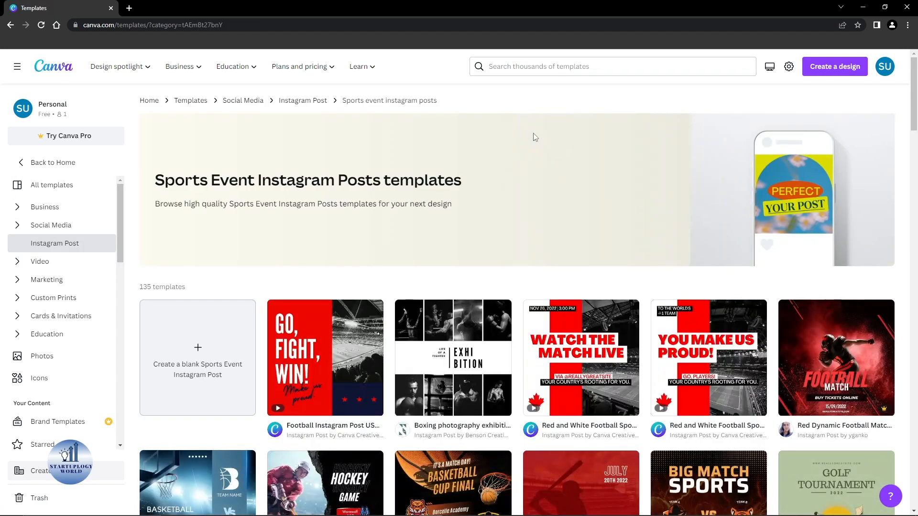
{"action": "scroll", "coordinate": [535, 137], "scroll_direction": "down", "scroll_amount": 10}
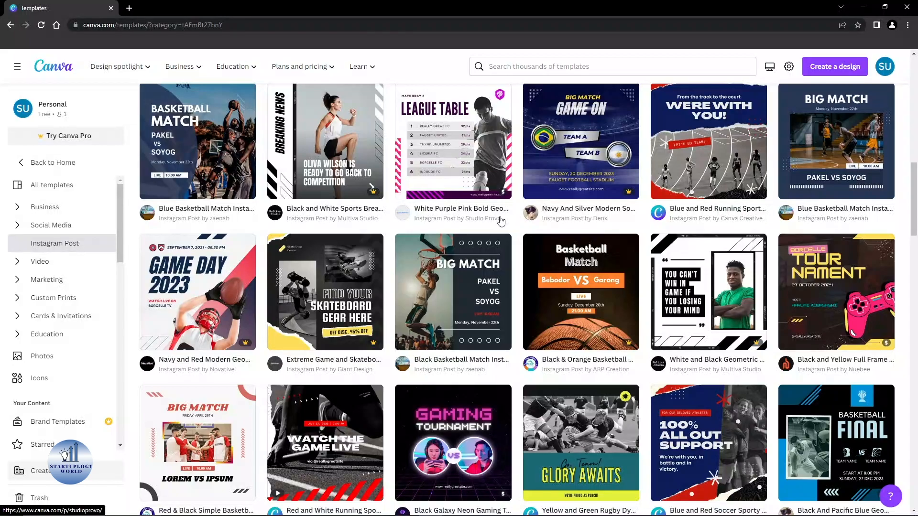
{"action": "left_click", "coordinate": [445, 287]}
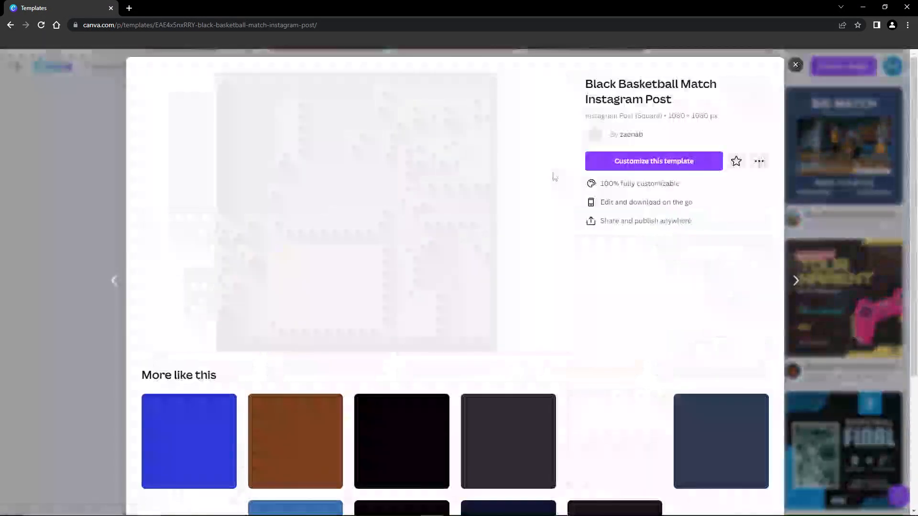
{"action": "left_click", "coordinate": [620, 162]}
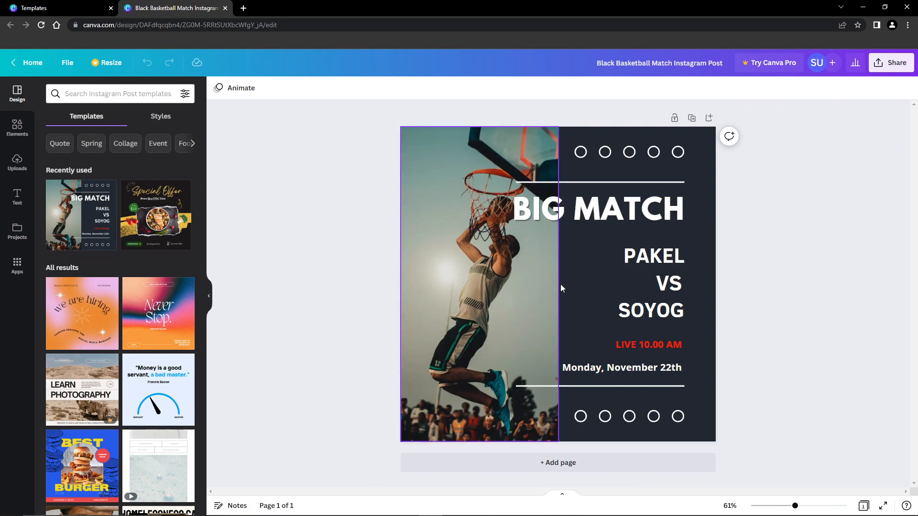
{"action": "left_click", "coordinate": [501, 273]}
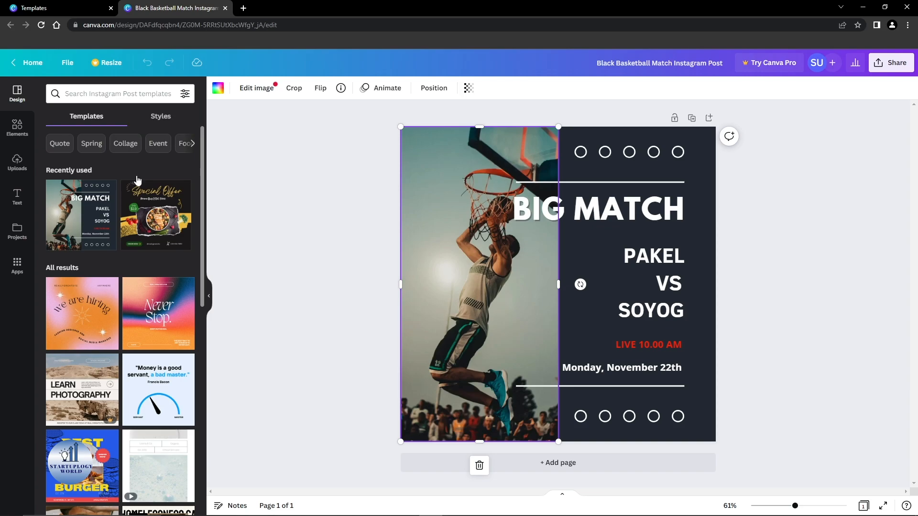
{"action": "scroll", "coordinate": [137, 177], "scroll_direction": "down", "scroll_amount": 10}
{"action": "scroll", "coordinate": [137, 177], "scroll_direction": "up", "scroll_amount": 10}
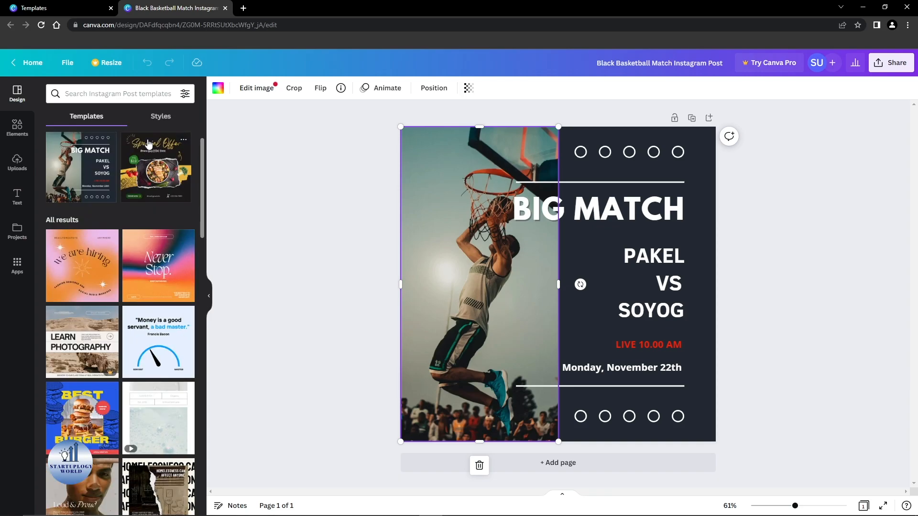
{"action": "left_click", "coordinate": [185, 94]}
{"action": "left_click", "coordinate": [185, 95]}
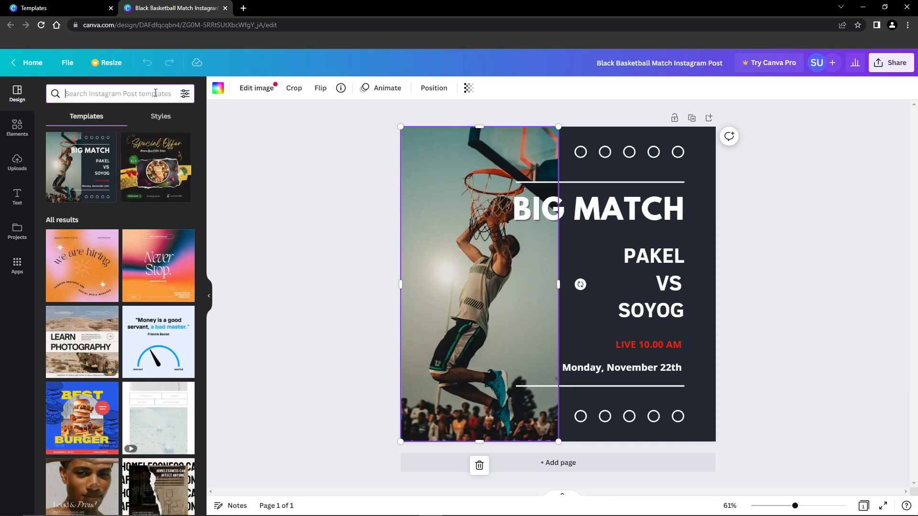
- Search the photo elements for sports
{"action": "left_click", "coordinate": [18, 127]}
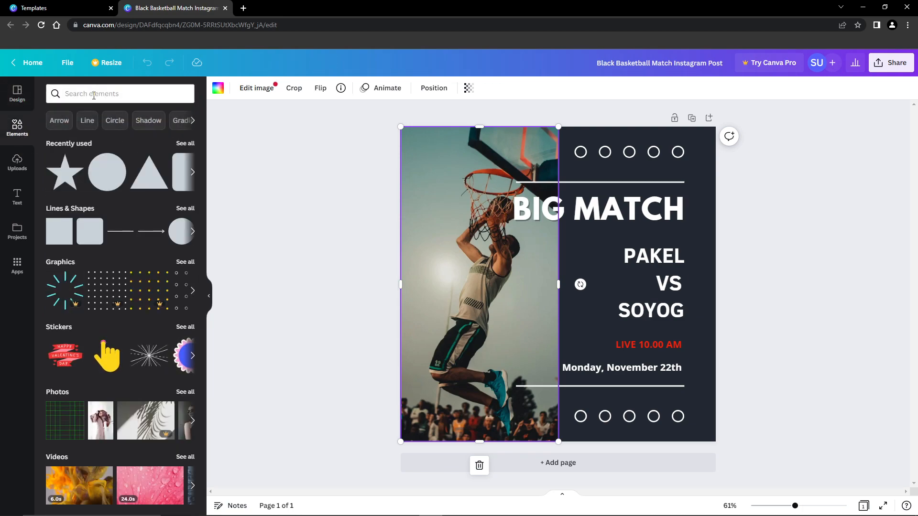
{"action": "left_click", "coordinate": [191, 391]}
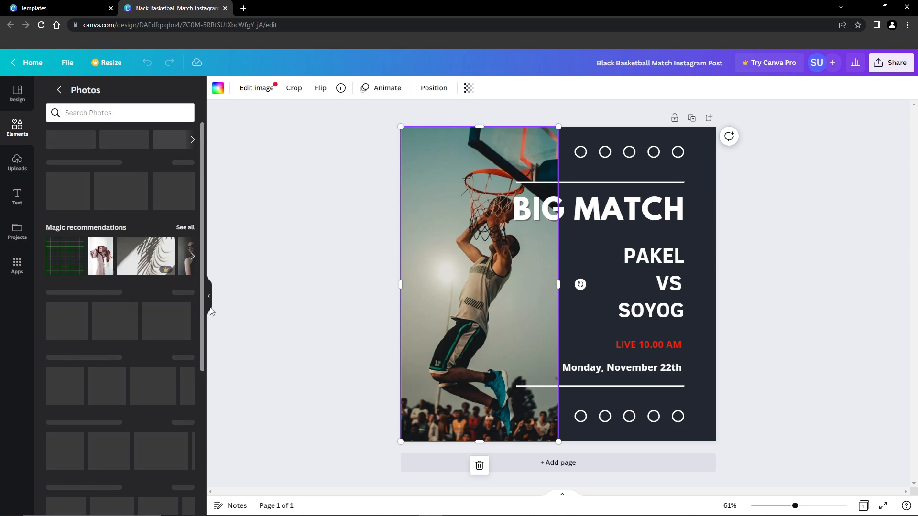
{"action": "left_click", "coordinate": [150, 114]}
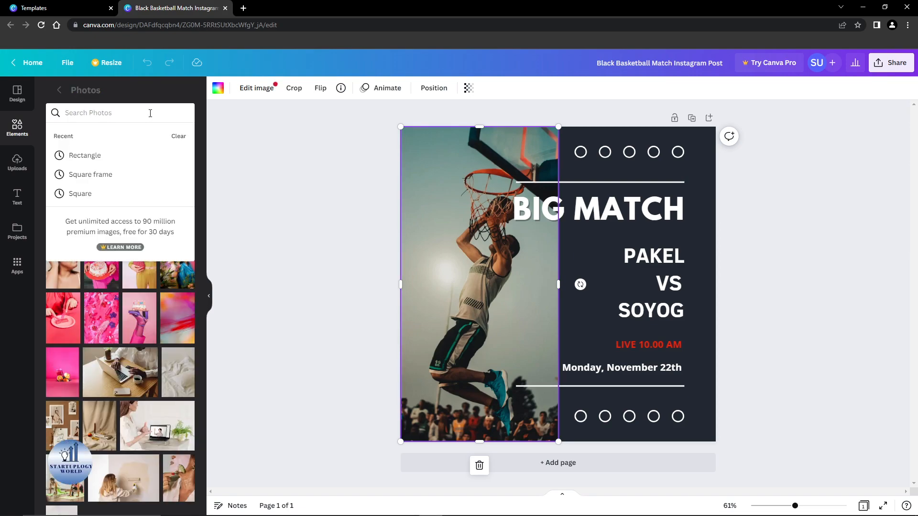
{"action": "type", "text": "sp"}
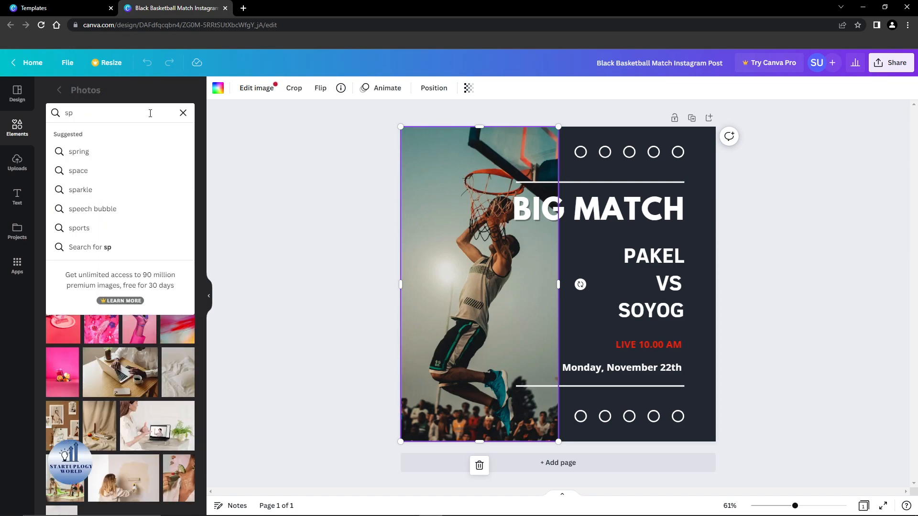
{"action": "type", "text": "ort"}
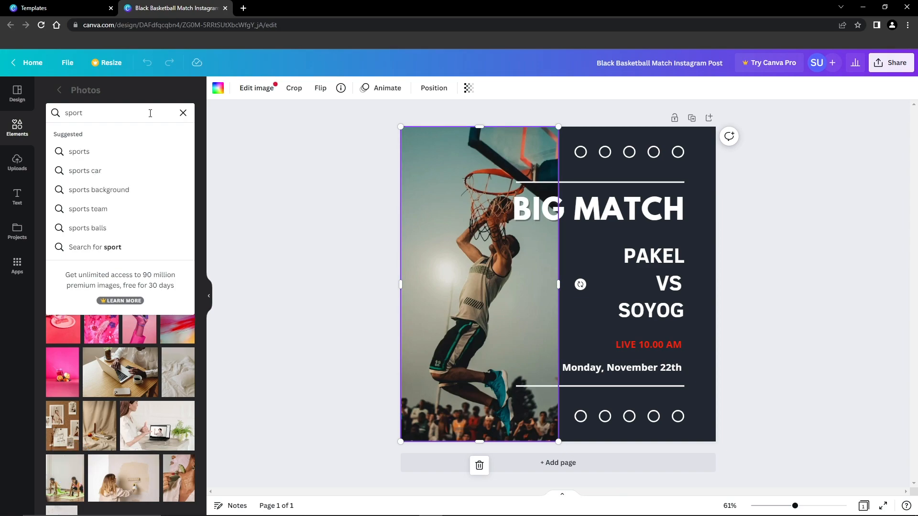
{"action": "left_click", "coordinate": [111, 151]}
- Replace the template's basketball picture with the photo of a soccer player shooting at a goalkeeper
{"action": "scroll", "coordinate": [130, 191], "scroll_direction": "down", "scroll_amount": 6}
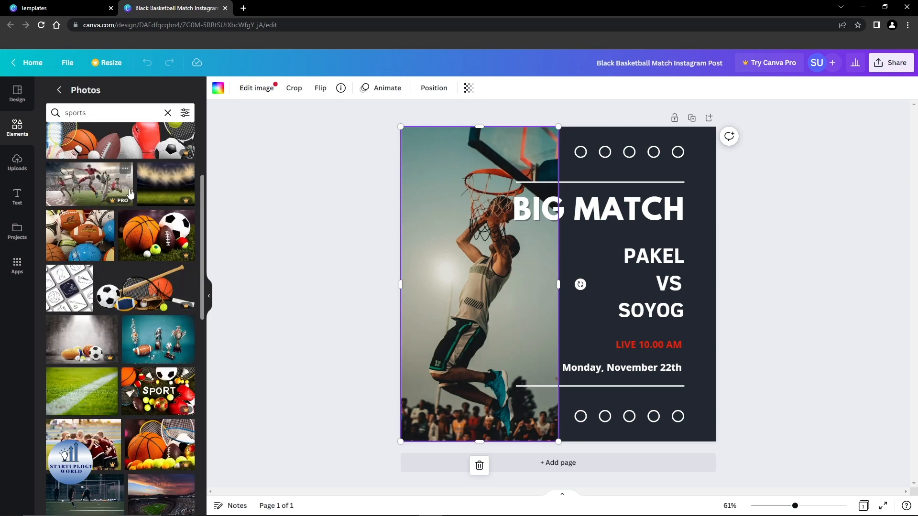
{"action": "scroll", "coordinate": [133, 193], "scroll_direction": "down", "scroll_amount": 1}
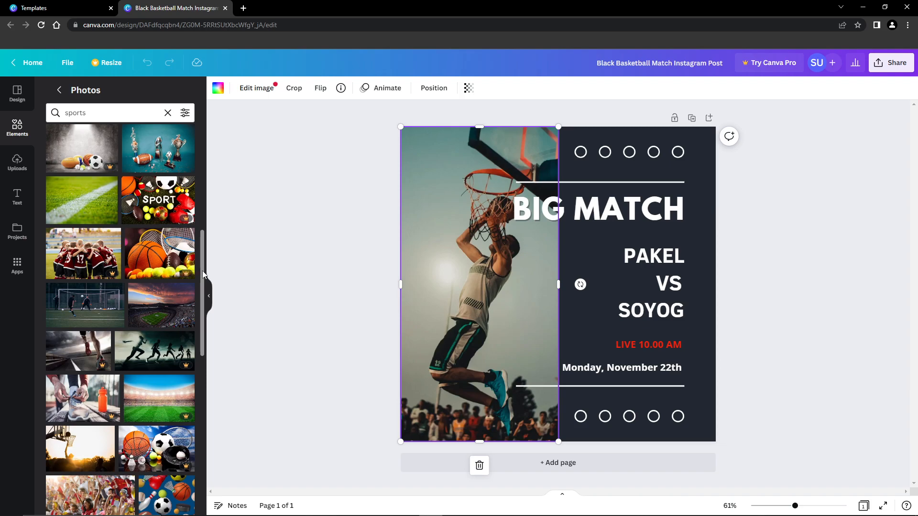
{"action": "left_click_drag", "start_coordinate": [203, 272], "coordinate": [200, 293]}
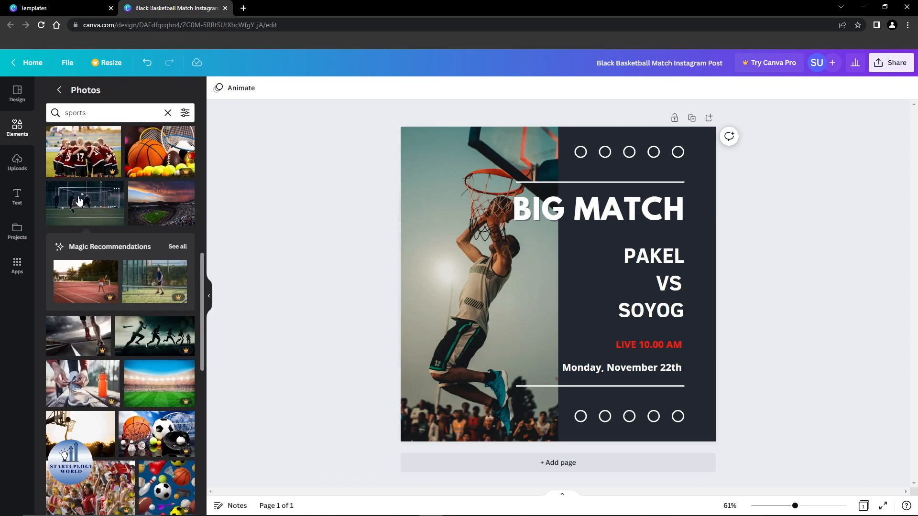
{"action": "left_click_drag", "start_coordinate": [79, 200], "coordinate": [427, 228]}
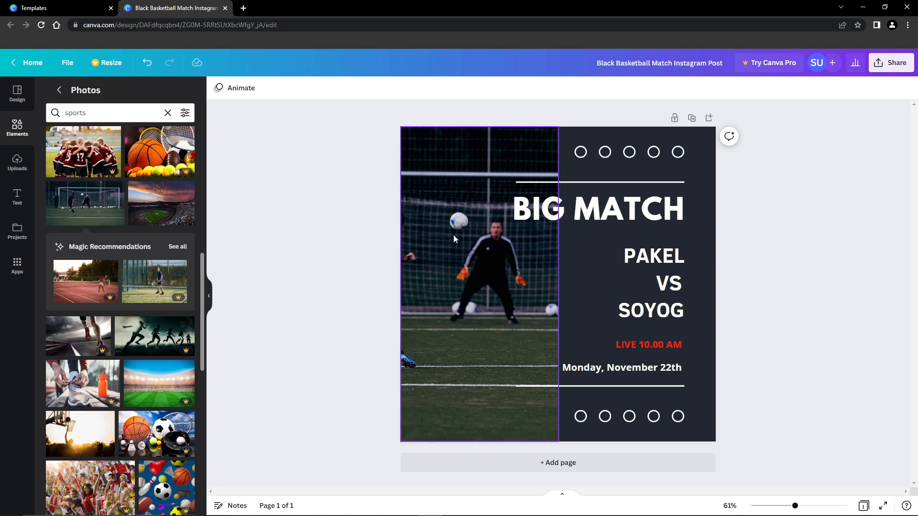
- Reposition the soccer photo within its frame so that both the kicker and the goalkeeper are shown
{"action": "double_click", "coordinate": [466, 257]}
{"action": "left_click_drag", "start_coordinate": [466, 257], "coordinate": [513, 261]}
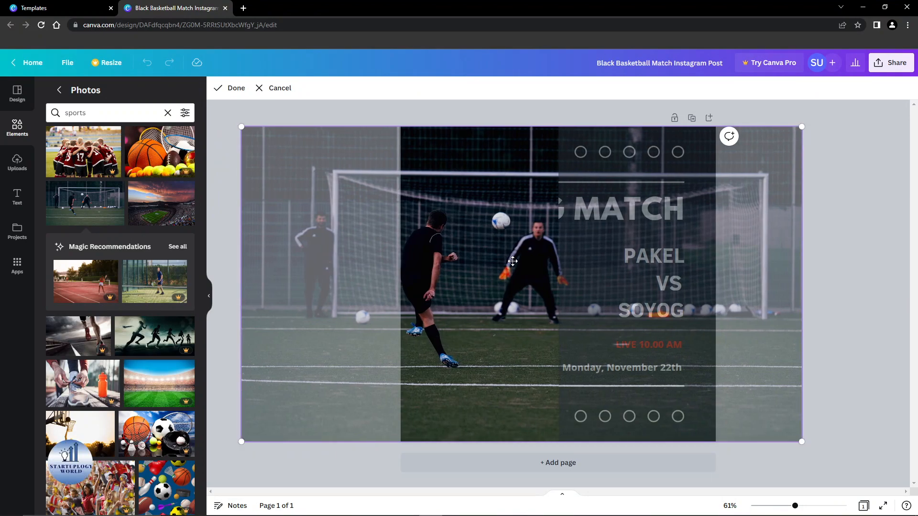
{"action": "left_click_drag", "start_coordinate": [516, 261], "coordinate": [517, 261]}
{"action": "left_click", "coordinate": [226, 223]}
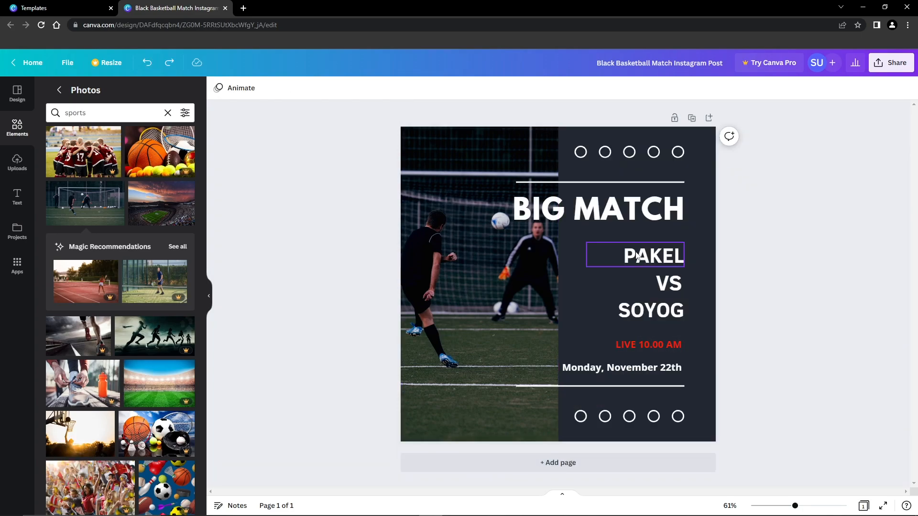
- Change the upper team name to FRANCE and the lower team name to SPAIN
{"action": "left_click", "coordinate": [667, 259]}
{"action": "double_click", "coordinate": [668, 257]}
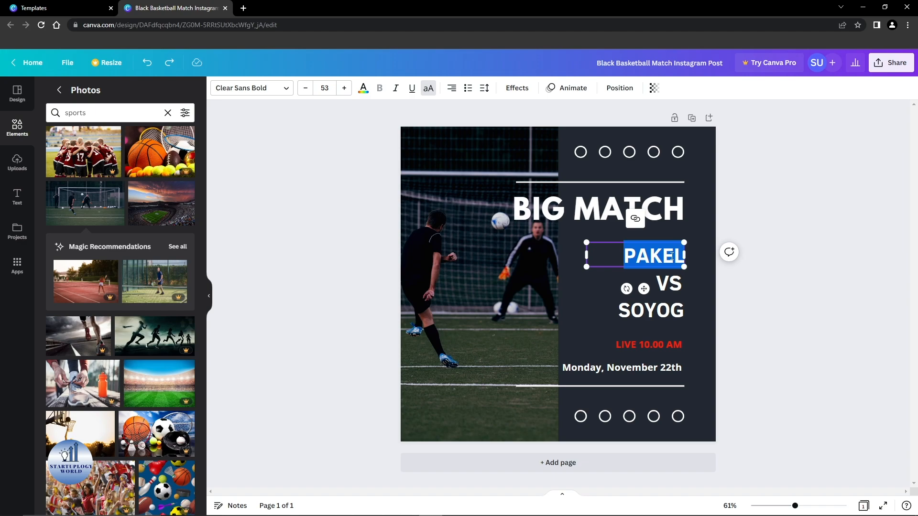
{"action": "type", "text": "FRANCE"}
{"action": "double_click", "coordinate": [653, 312]}
{"action": "type", "text": "SPAIN"}
{"action": "left_click", "coordinate": [598, 284]}
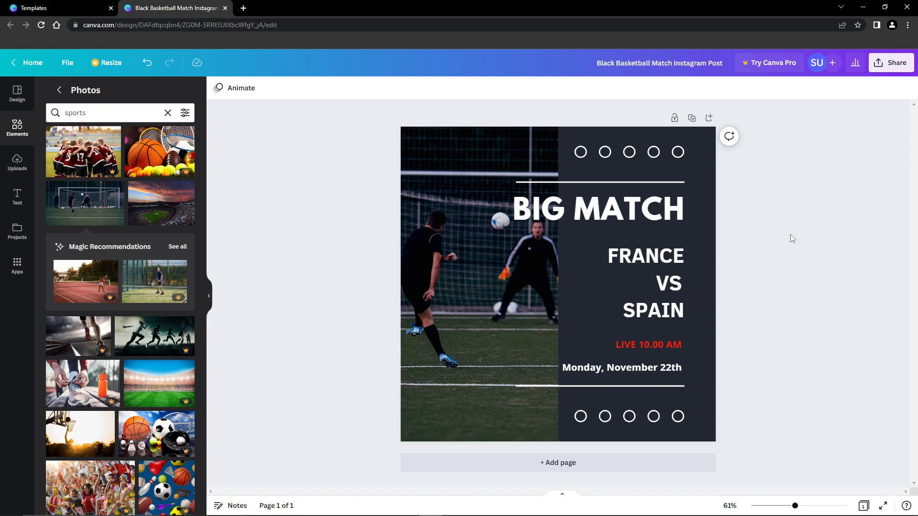
- Try several grey and photo-based colors on the page background and settle on the near-black navy photo color
{"action": "left_click", "coordinate": [699, 163]}
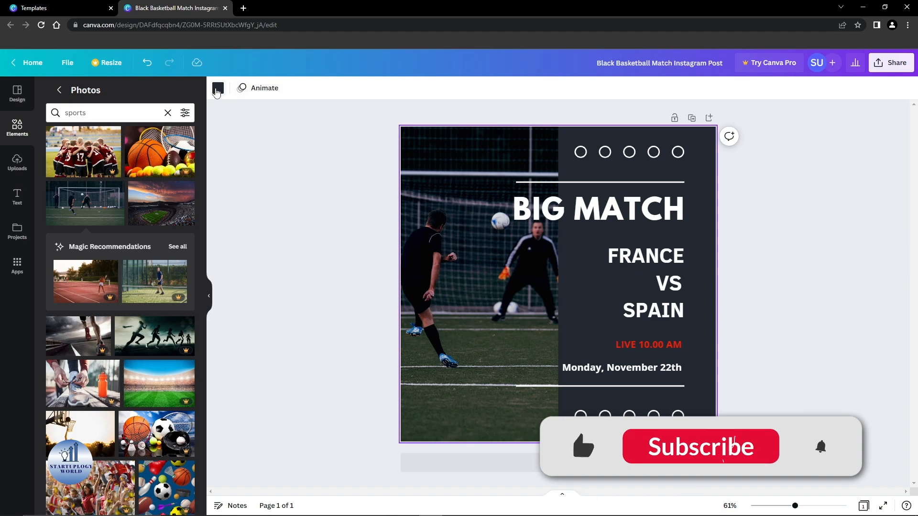
{"action": "left_click", "coordinate": [216, 90]}
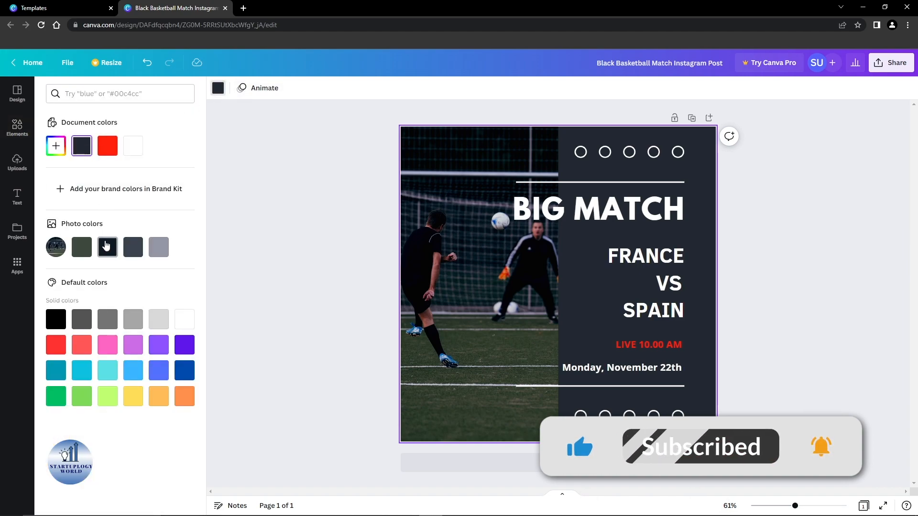
{"action": "left_click", "coordinate": [82, 252]}
{"action": "left_click", "coordinate": [159, 254]}
{"action": "left_click", "coordinate": [162, 322]}
{"action": "left_click", "coordinate": [134, 320]}
{"action": "left_click", "coordinate": [81, 320]}
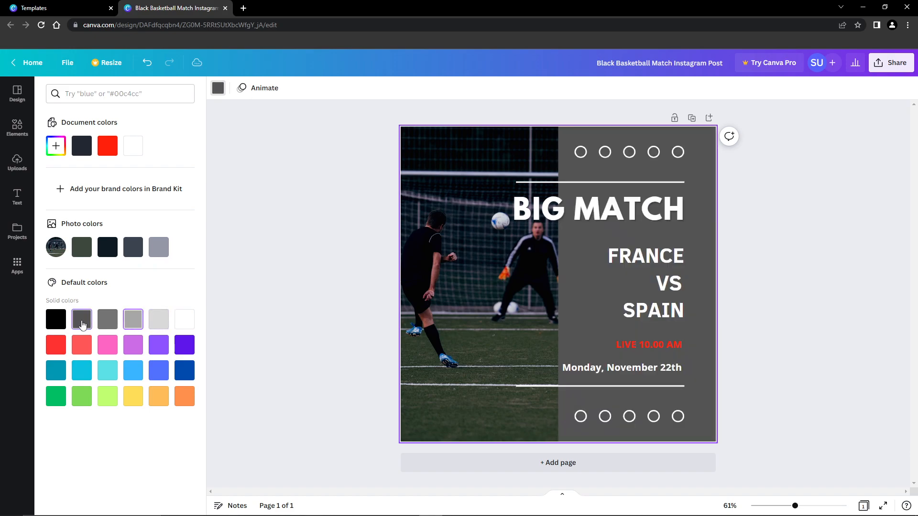
{"action": "left_click", "coordinate": [113, 255]}
{"action": "left_click", "coordinate": [277, 153]}
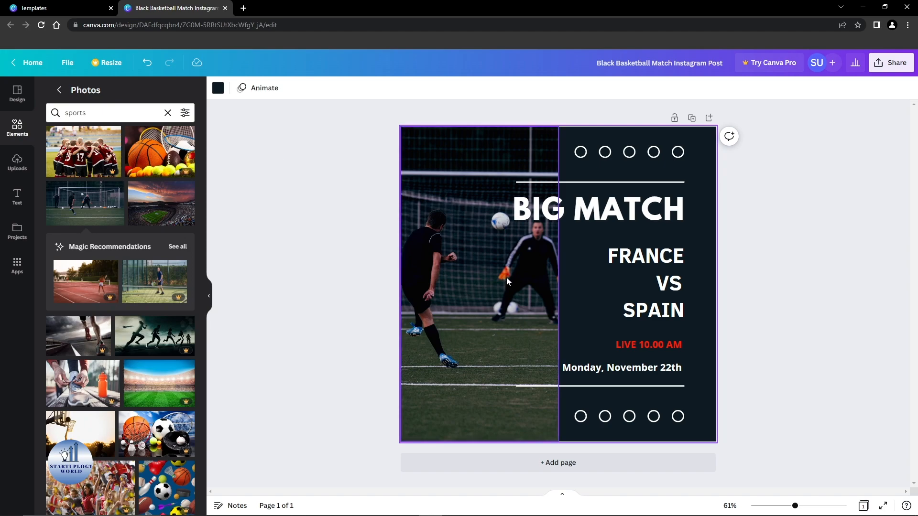
{"action": "left_click", "coordinate": [638, 370]}
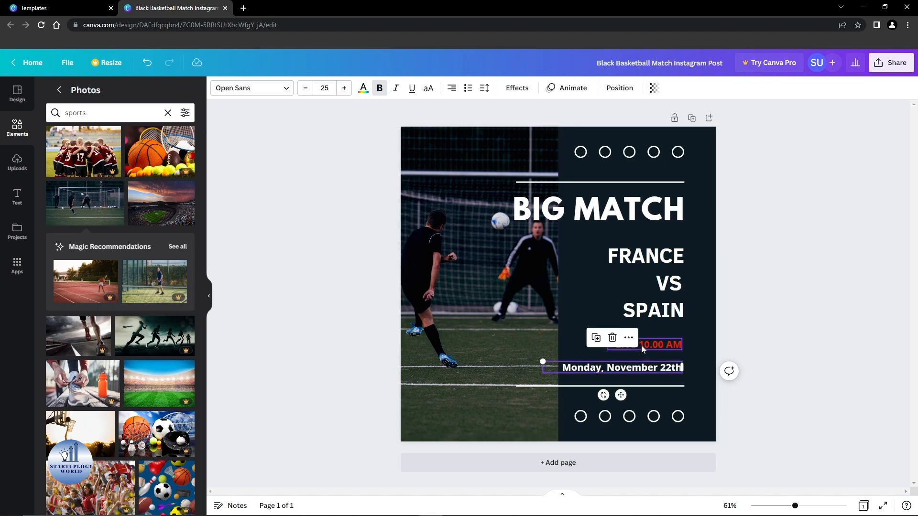
{"action": "left_click", "coordinate": [665, 346]}
{"action": "left_click", "coordinate": [764, 297]}
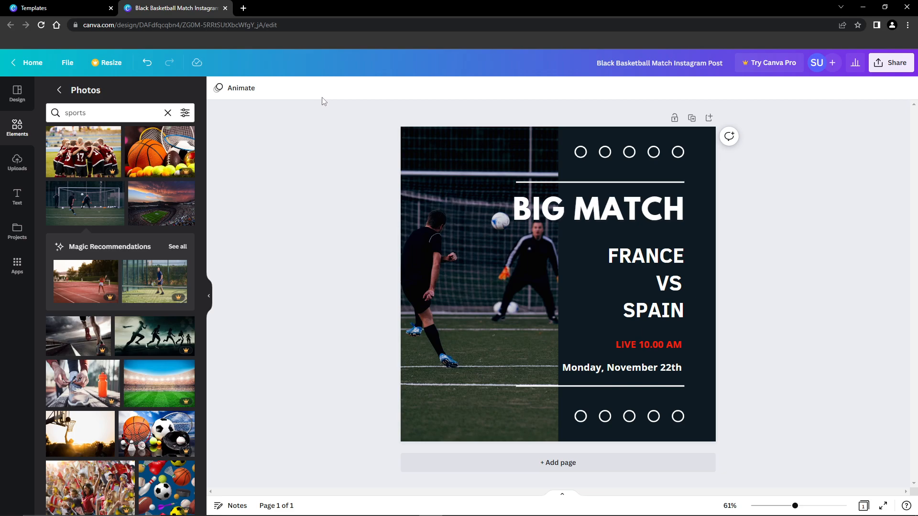
- Download the finished design as a PNG and open the downloaded file
{"action": "left_click", "coordinate": [66, 70]}
{"action": "left_click", "coordinate": [103, 260]}
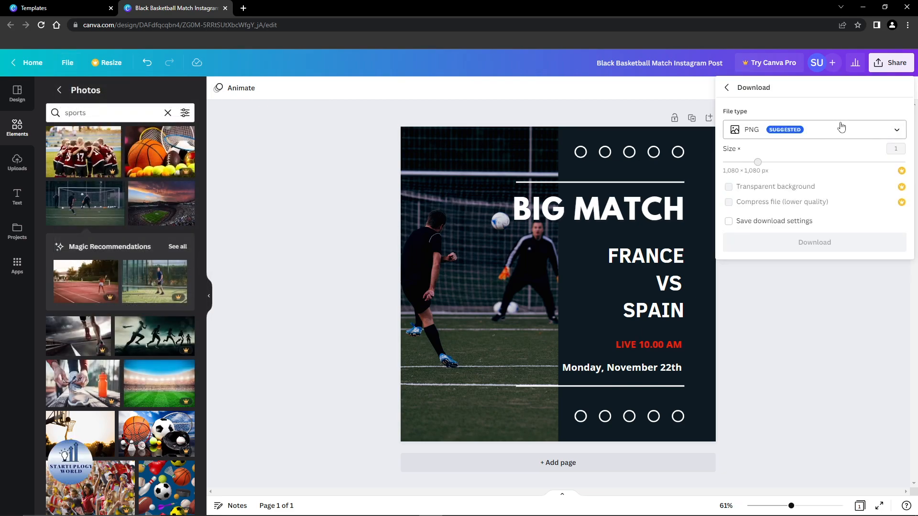
{"action": "left_click", "coordinate": [840, 128]}
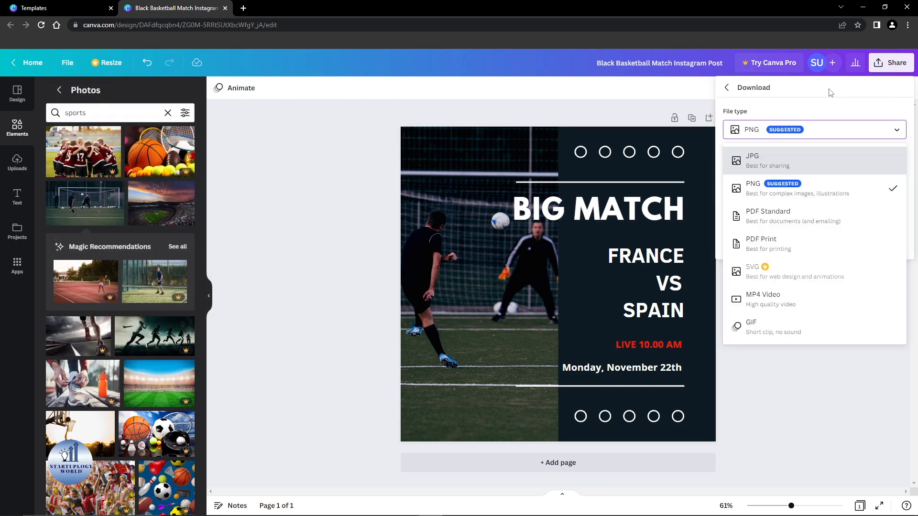
{"action": "left_click", "coordinate": [808, 195]}
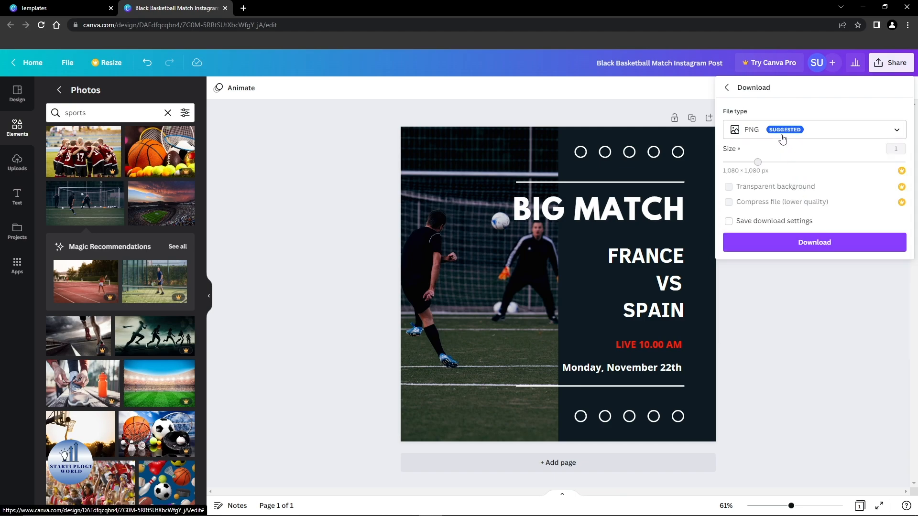
{"action": "left_click", "coordinate": [792, 249]}
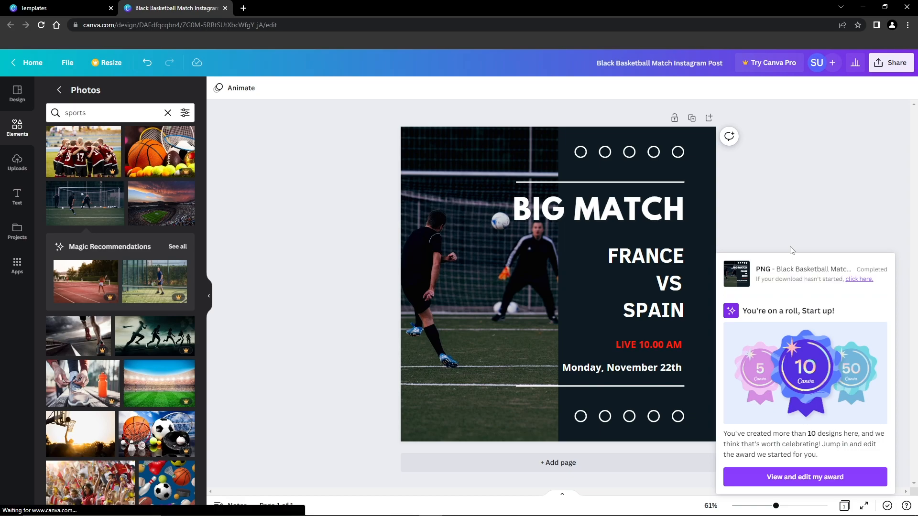
{"action": "left_click", "coordinate": [54, 502]}
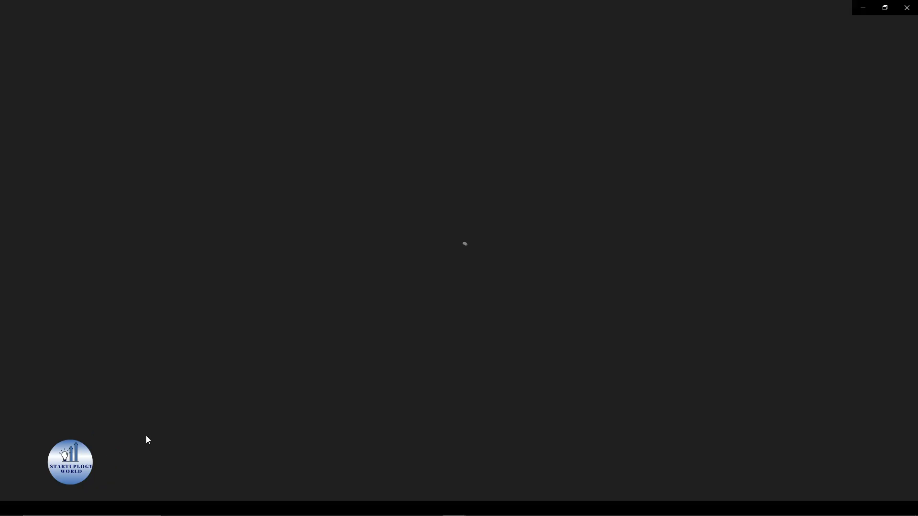